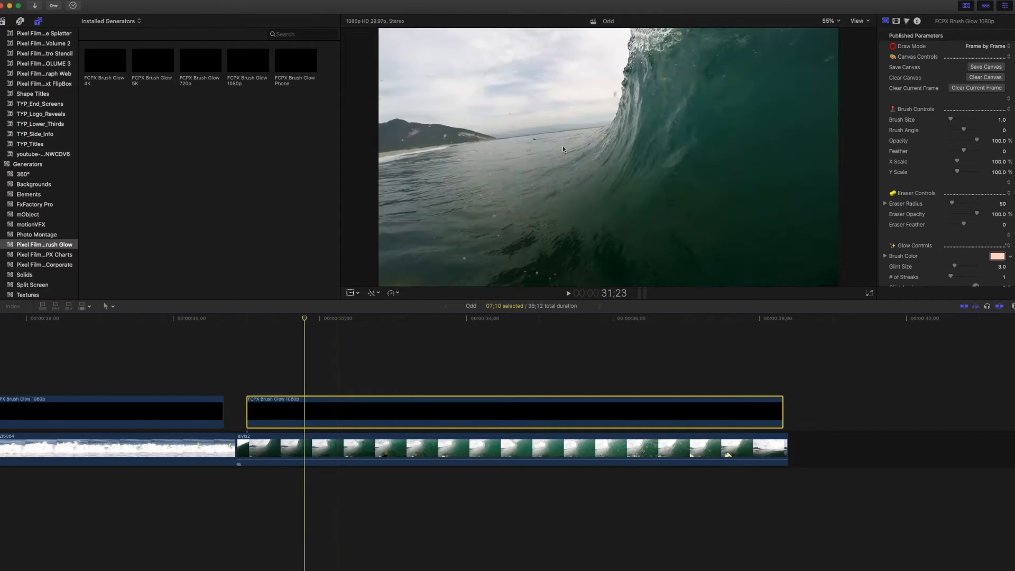
Step: Set the brush size to 6 and paint five curved glow strokes fanning down the wave face at 31;23
click(587, 153)
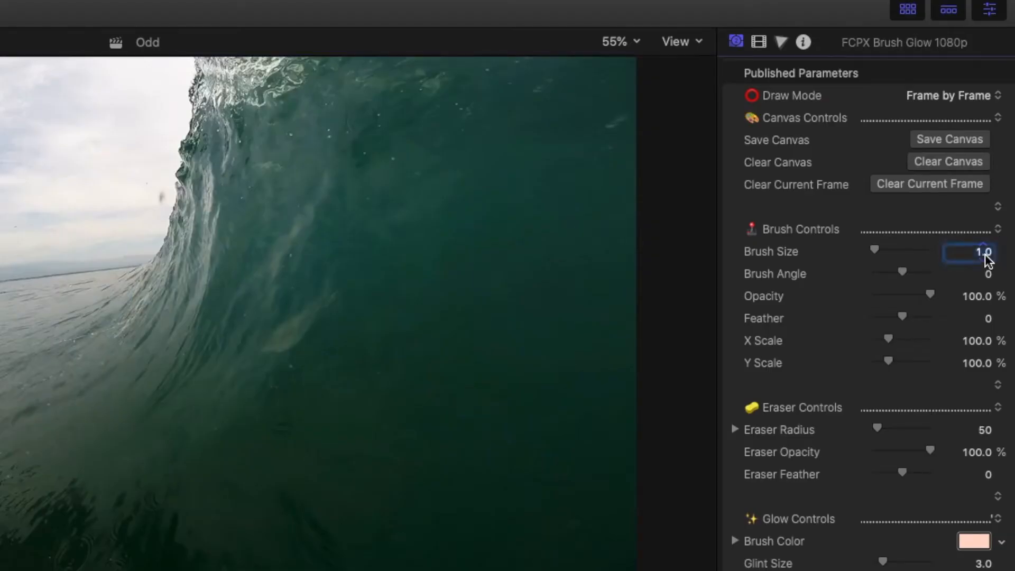
click(987, 260)
text(6)
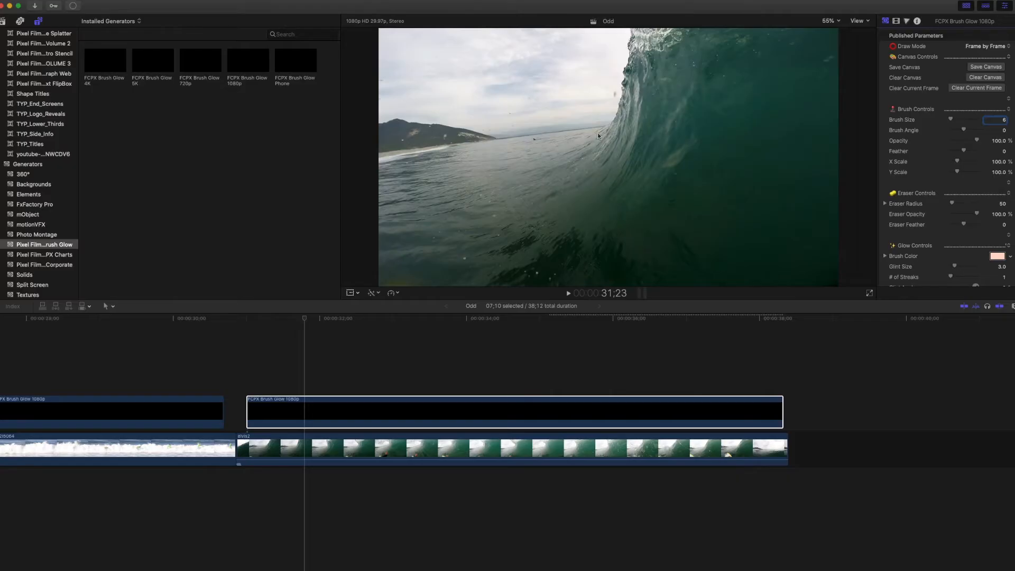
drag(598, 133, 589, 151)
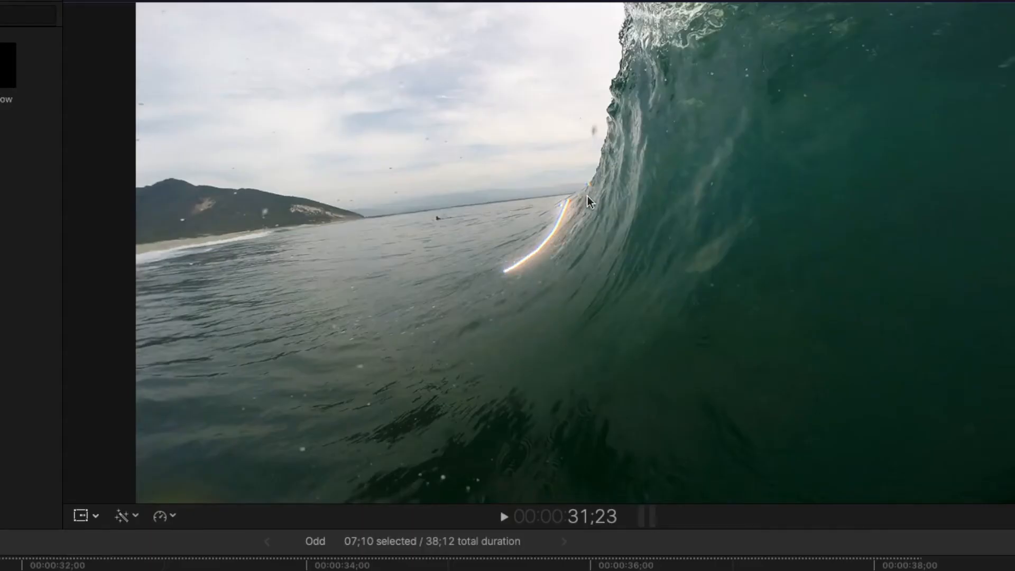
mouse_move(604, 176)
mouse_down()
mouse_move(602, 288)
mouse_move(575, 337)
mouse_up()
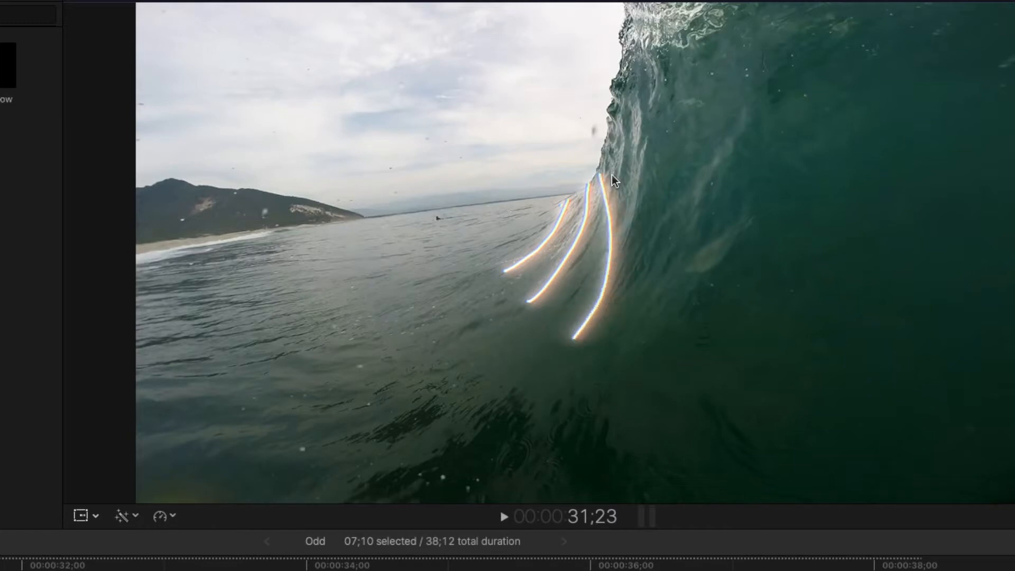
drag(603, 158, 661, 371)
drag(607, 131, 745, 328)
Step: Paint an upward arrow, a heart and the word "Mad" over the dark green wave on the same frame
drag(800, 176, 803, 105)
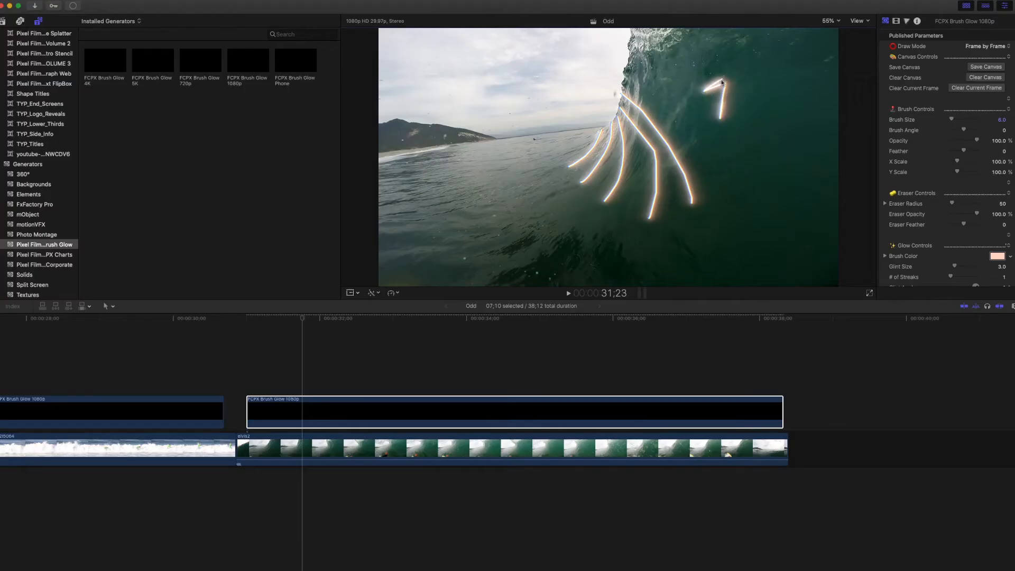
drag(722, 82, 738, 94)
mouse_move(760, 174)
mouse_down()
mouse_move(739, 139)
mouse_move(744, 148)
mouse_move(768, 124)
mouse_move(760, 174)
mouse_up()
mouse_move(722, 240)
mouse_down()
mouse_move(731, 208)
mouse_move(739, 227)
mouse_move(754, 205)
mouse_move(758, 237)
mouse_move(811, 232)
mouse_move(798, 234)
mouse_move(816, 212)
mouse_move(819, 240)
mouse_up()
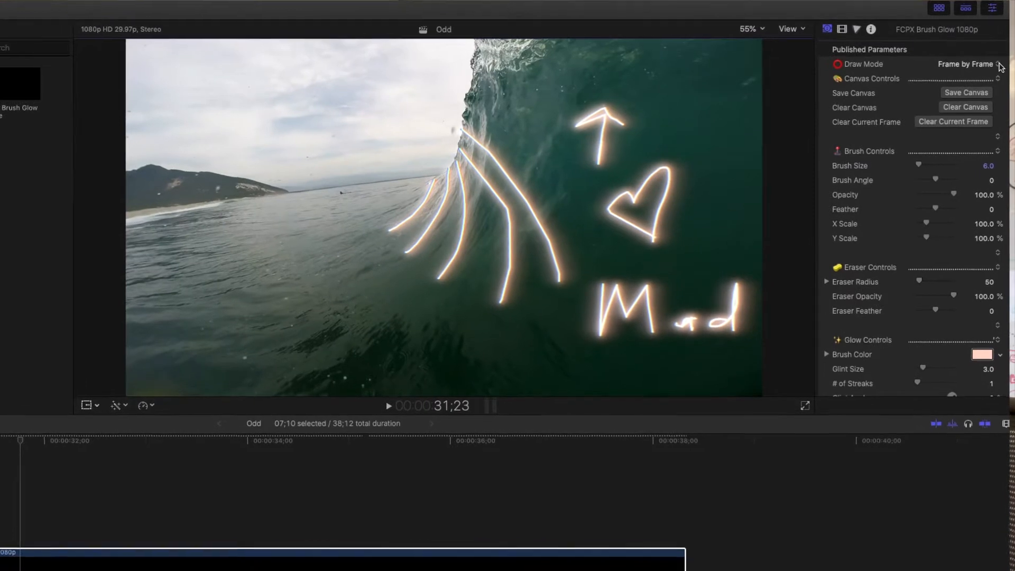
Step: Keep the draw mode on Frame by Frame and compare the painted frame 31;23 with the one after it
click(1007, 54)
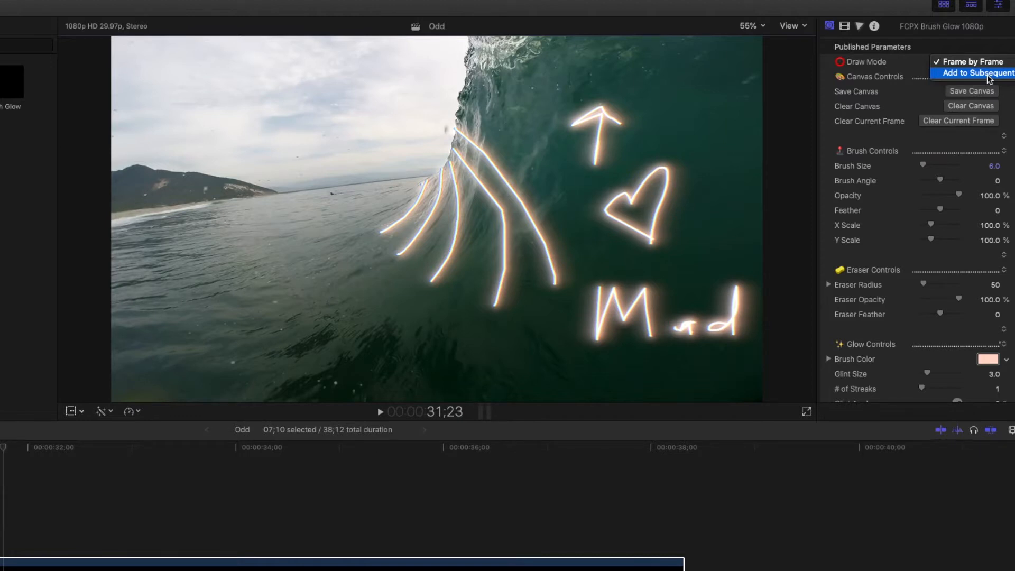
click(978, 61)
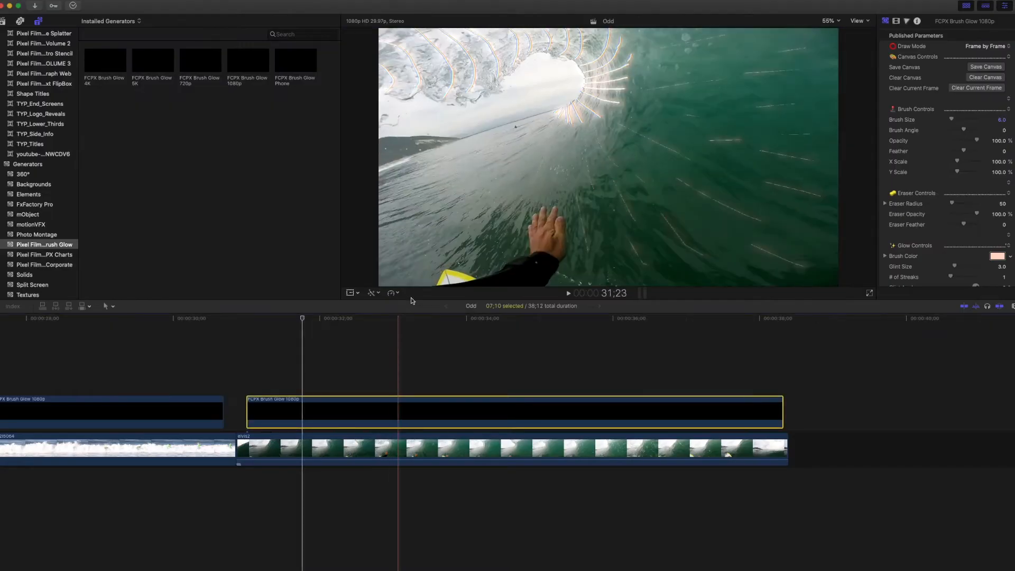
key(Right)
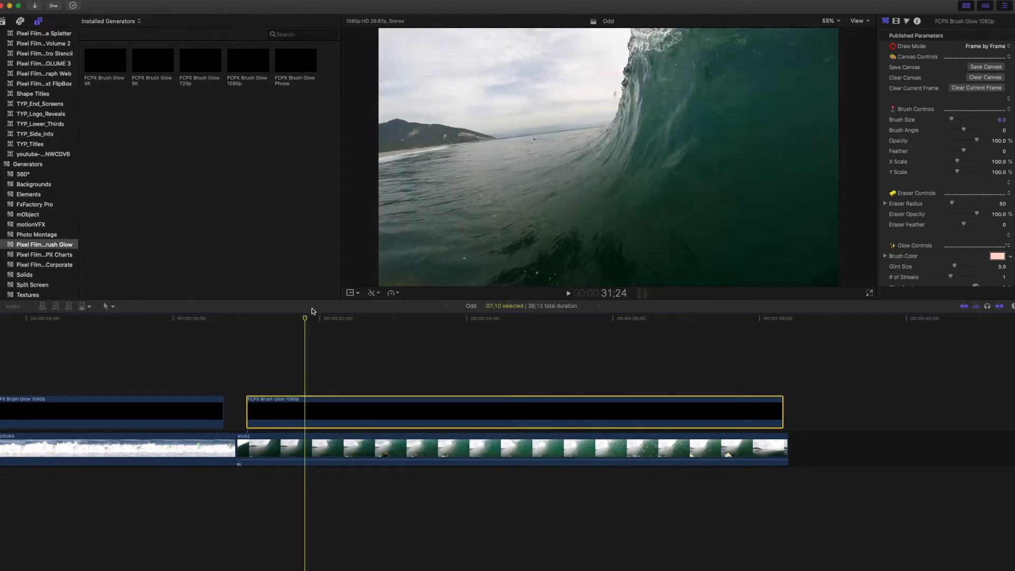
key(Left)
key(Right)
key(Left)
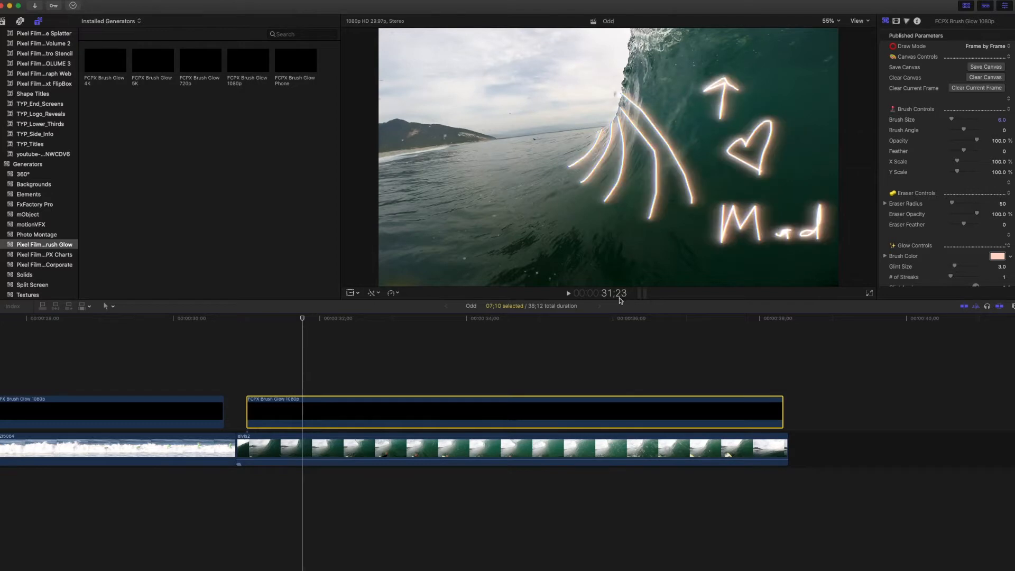
Step: Paint a different set of straight and curved glow strokes across the water and wave face on frame 31;24
key(Right)
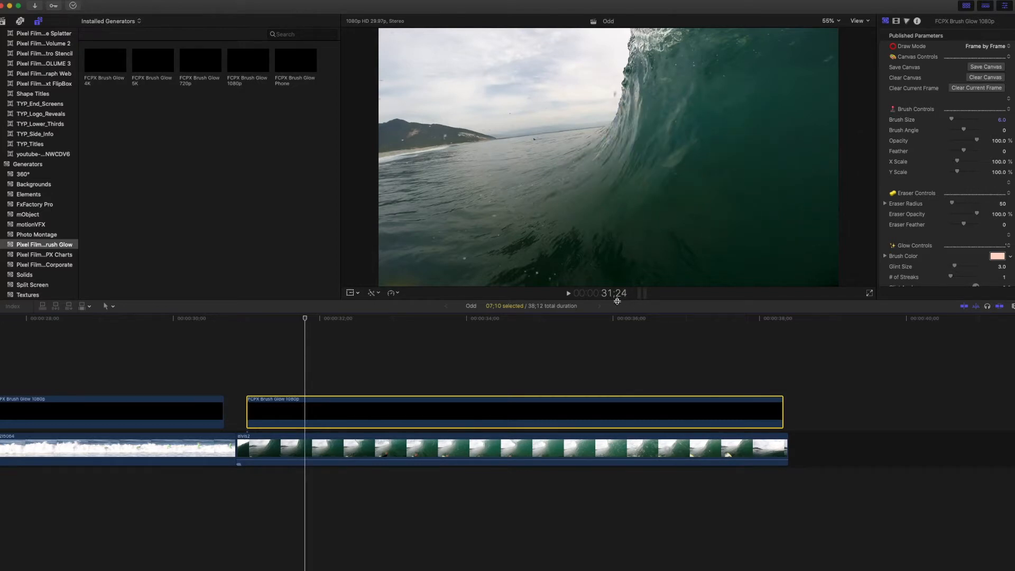
drag(613, 142, 591, 178)
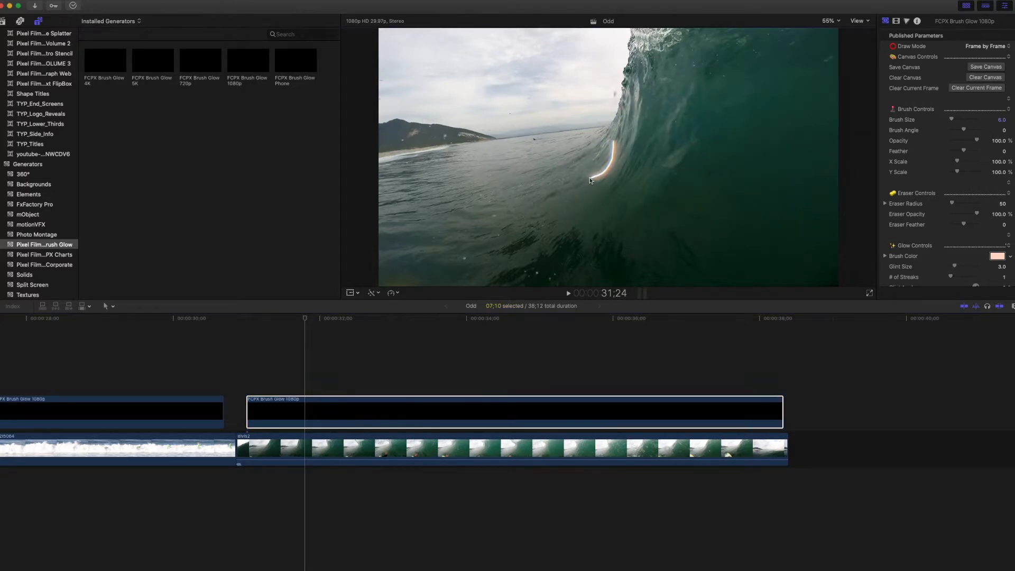
drag(595, 141, 558, 171)
drag(624, 111, 630, 202)
mouse_move(643, 103)
mouse_down()
mouse_move(668, 171)
mouse_move(637, 231)
mouse_up()
drag(595, 196, 539, 206)
drag(536, 169, 421, 196)
mouse_move(597, 228)
mouse_down()
mouse_move(697, 244)
mouse_move(735, 171)
mouse_up()
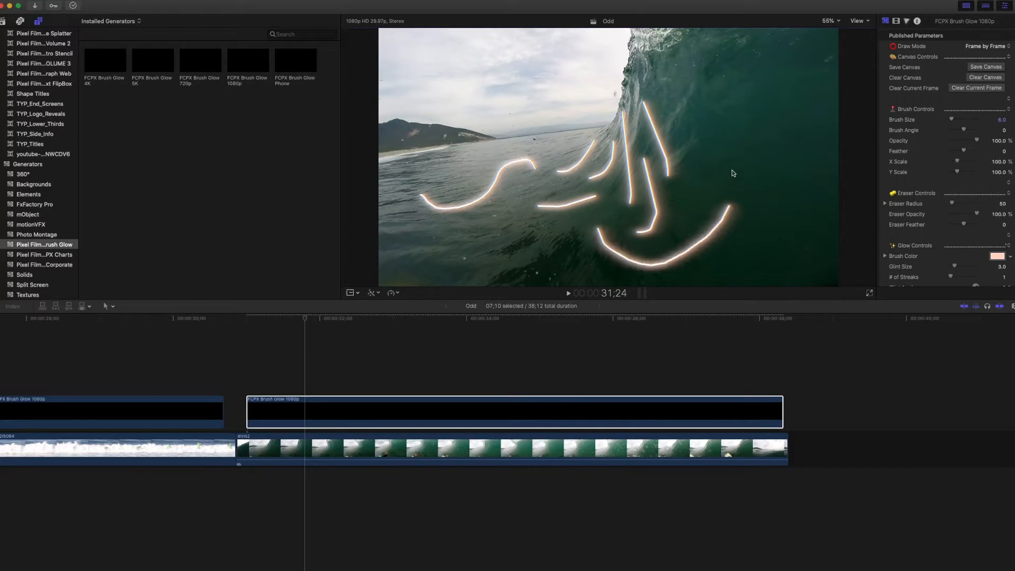
mouse_move(733, 102)
mouse_down()
mouse_move(693, 111)
mouse_move(678, 158)
mouse_up()
mouse_move(664, 91)
mouse_down()
mouse_move(697, 56)
mouse_move(792, 75)
mouse_up()
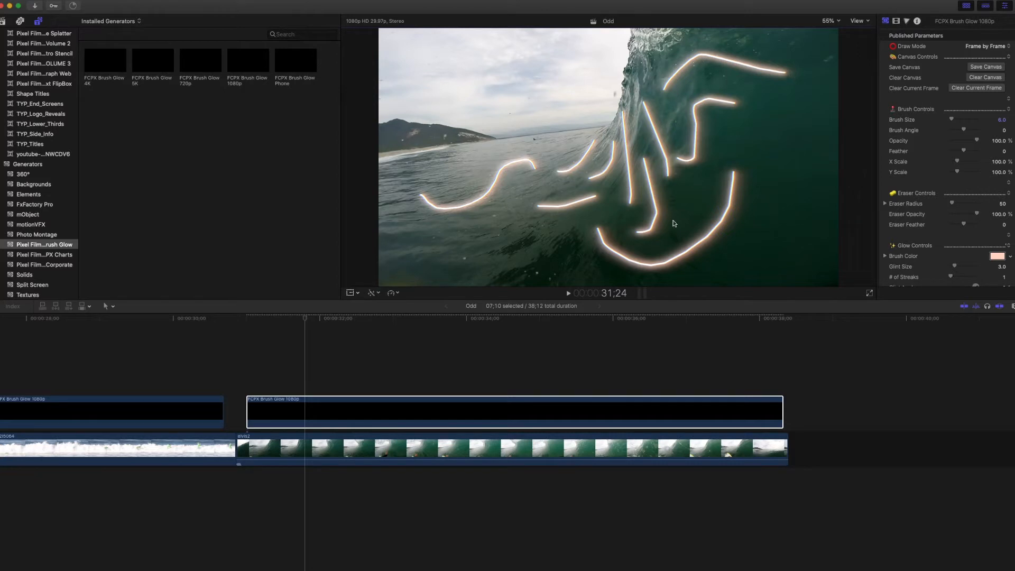
Step: Review frame 31;23, then paint nested angled glow strokes from the wave's lip down its face on frame 31;25
click(308, 322)
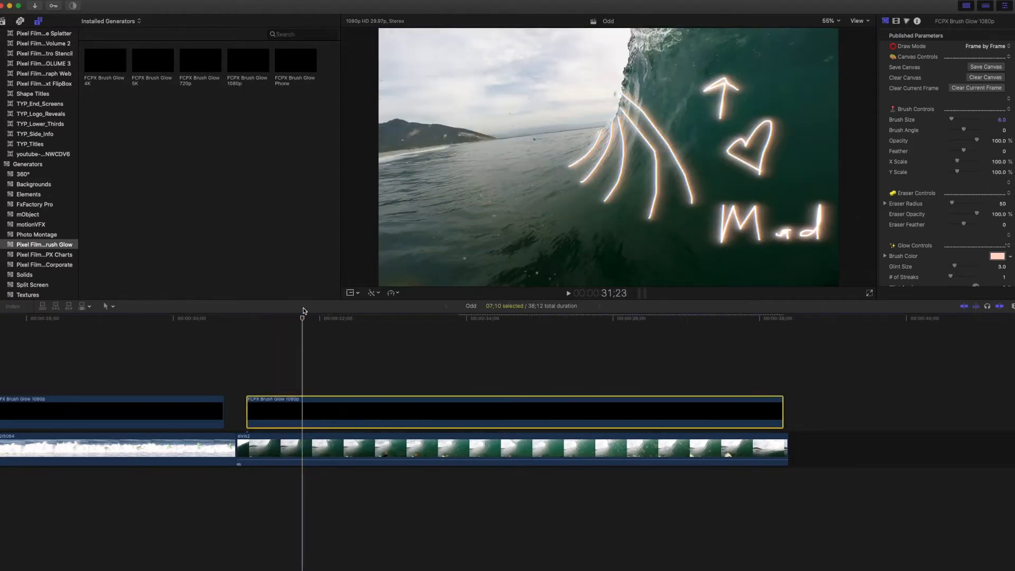
key(Left)
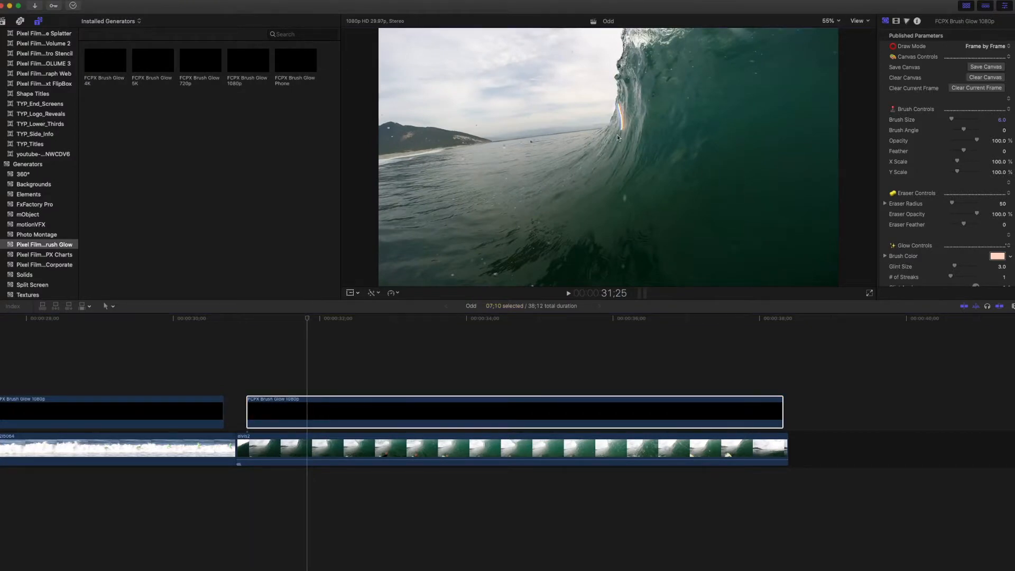
drag(569, 166, 621, 103)
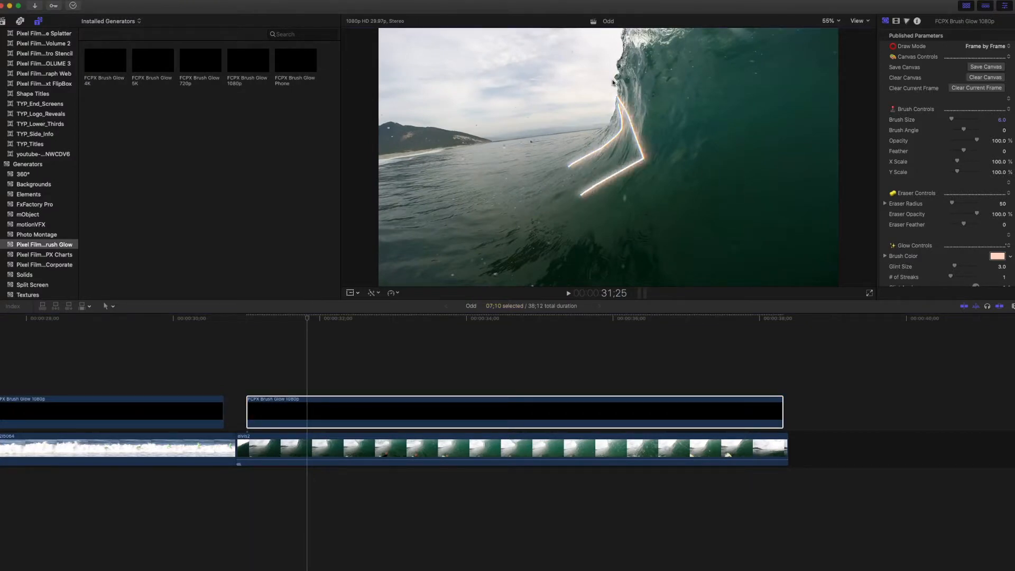
drag(618, 202, 542, 219)
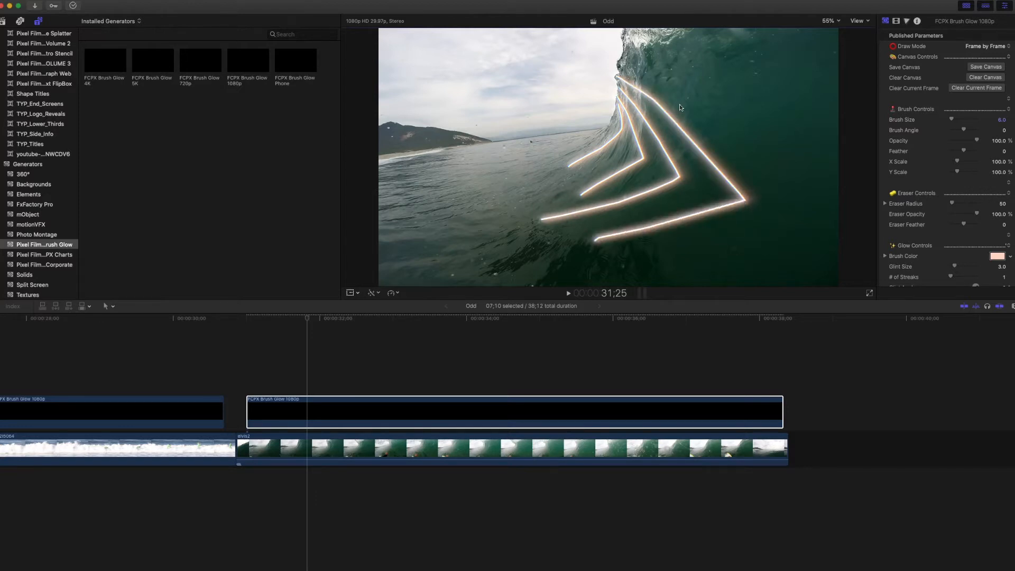
mouse_move(715, 103)
mouse_down()
mouse_move(808, 201)
mouse_move(625, 276)
mouse_up()
drag(716, 102, 593, 54)
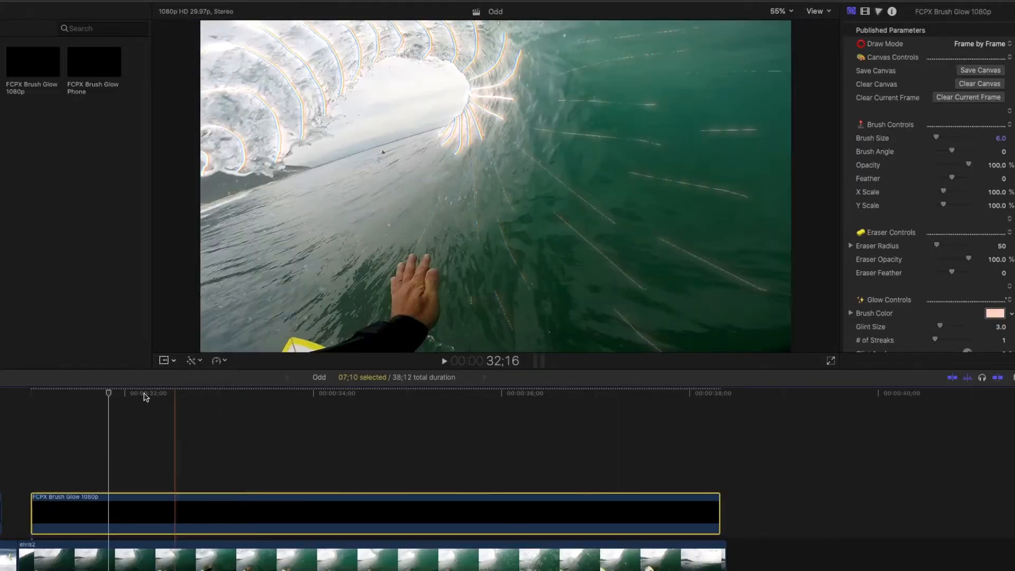
Step: Examine the finished glow strokes around the barrel on several frames between about 32;06 and 33;11
drag(110, 395, 164, 403)
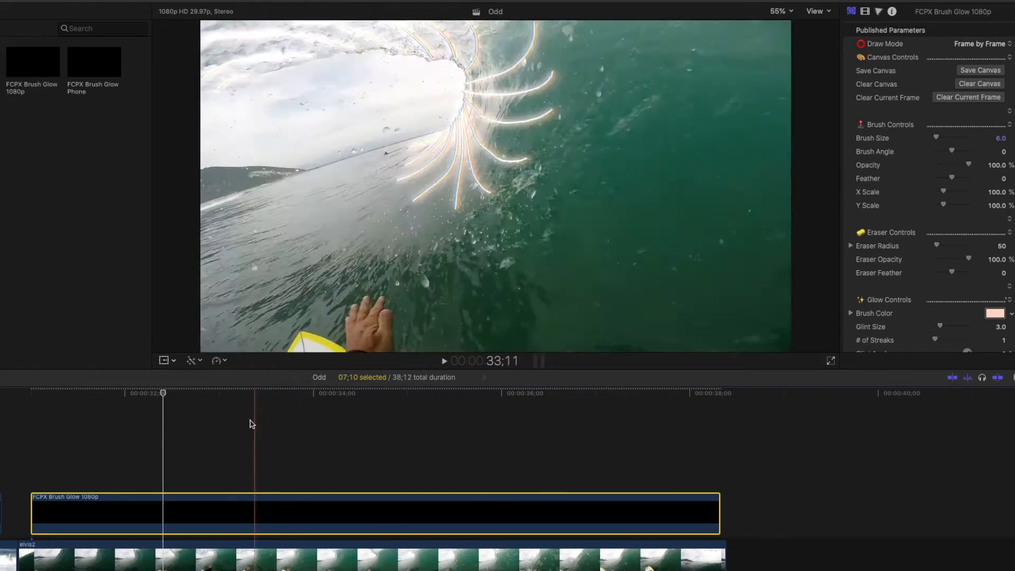
drag(164, 394, 182, 395)
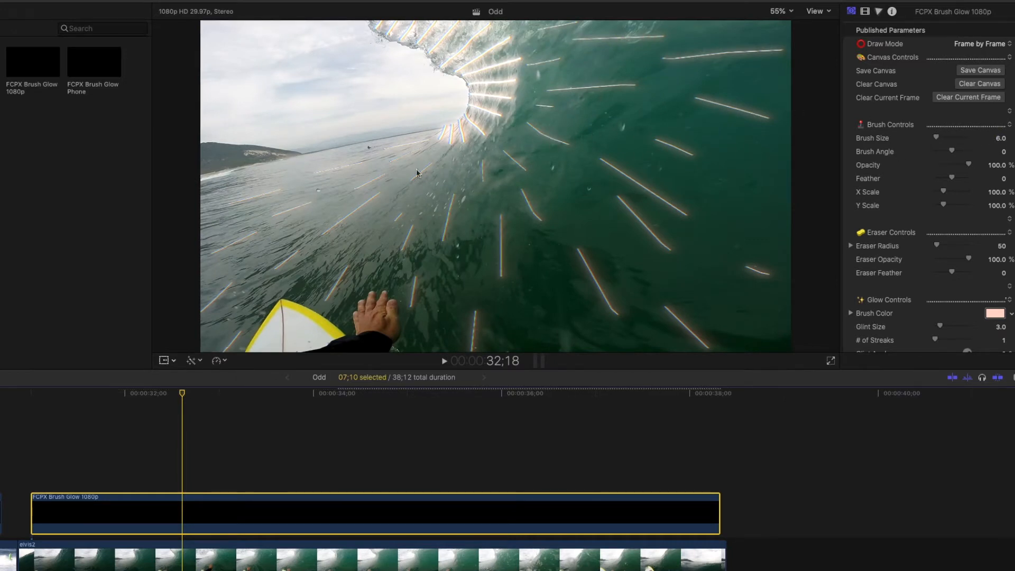
drag(183, 394, 154, 395)
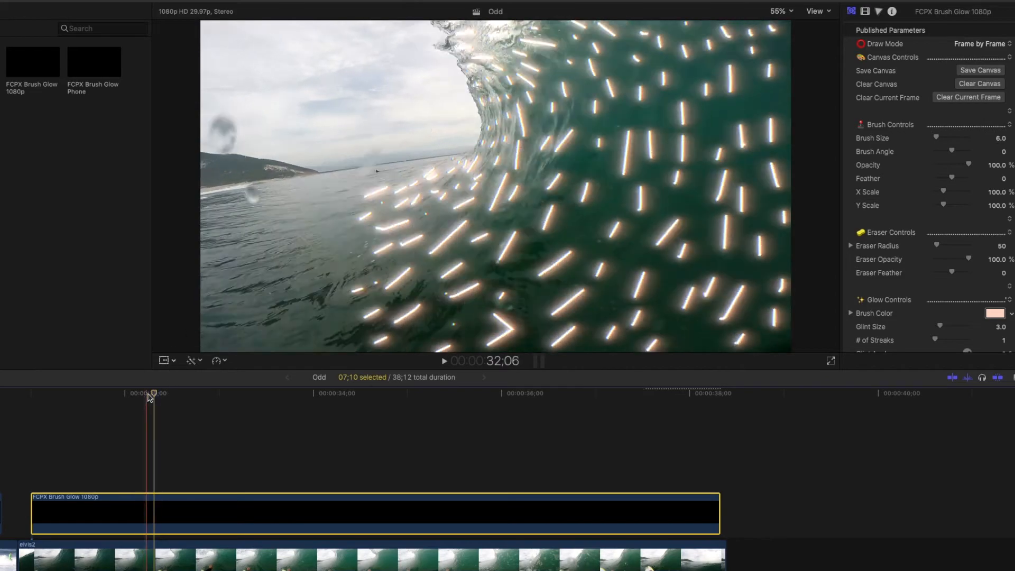
Step: Examine the yellow surfboard outline frame by frame from 26;20 in the preceding surfer clip, through to the clip's end
scroll(78, 436, left, 2)
scroll(78, 437, left, 8)
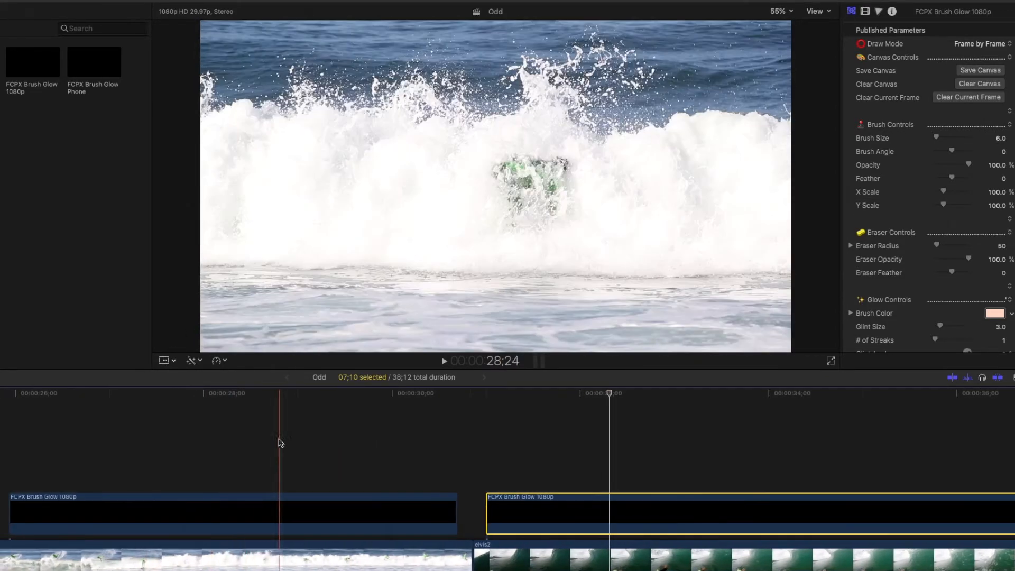
click(233, 435)
drag(233, 393, 75, 395)
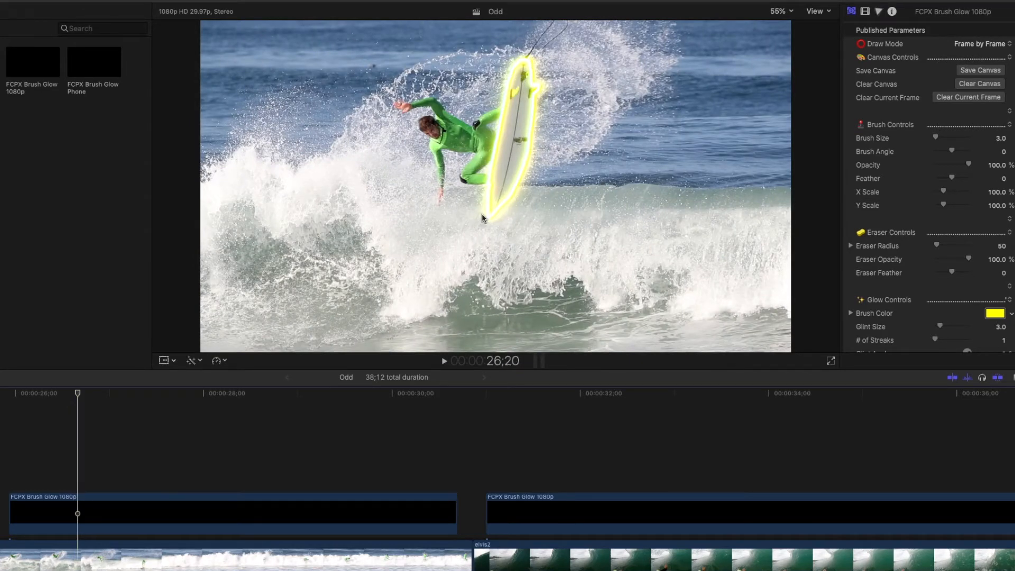
key(Right)
key(Right)
key(Right)
key(Right)
key(Right)
key(Right)
key(Right)
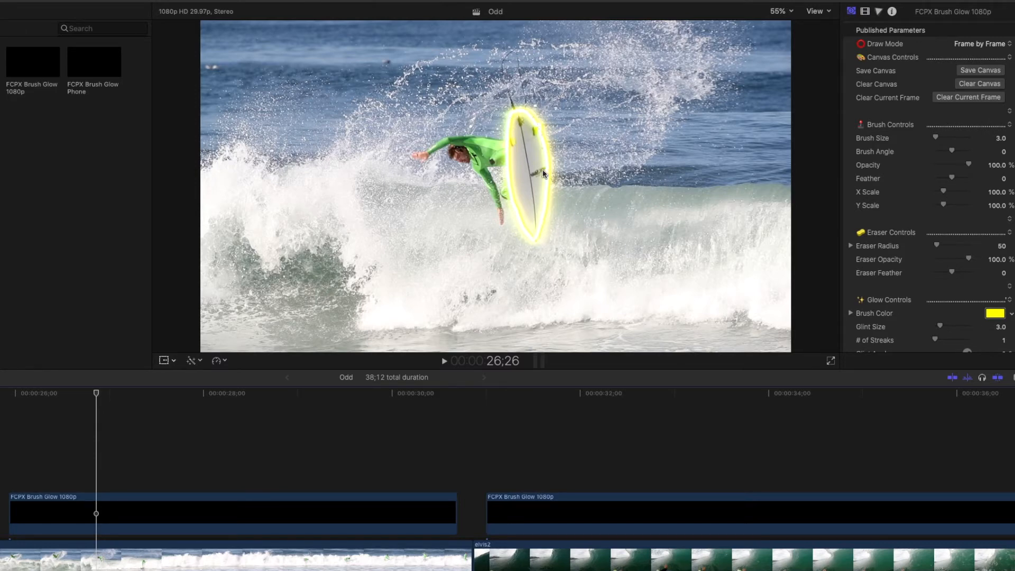
key(Right)
key(Right)
key(Right)
key(Right)
key(Right)
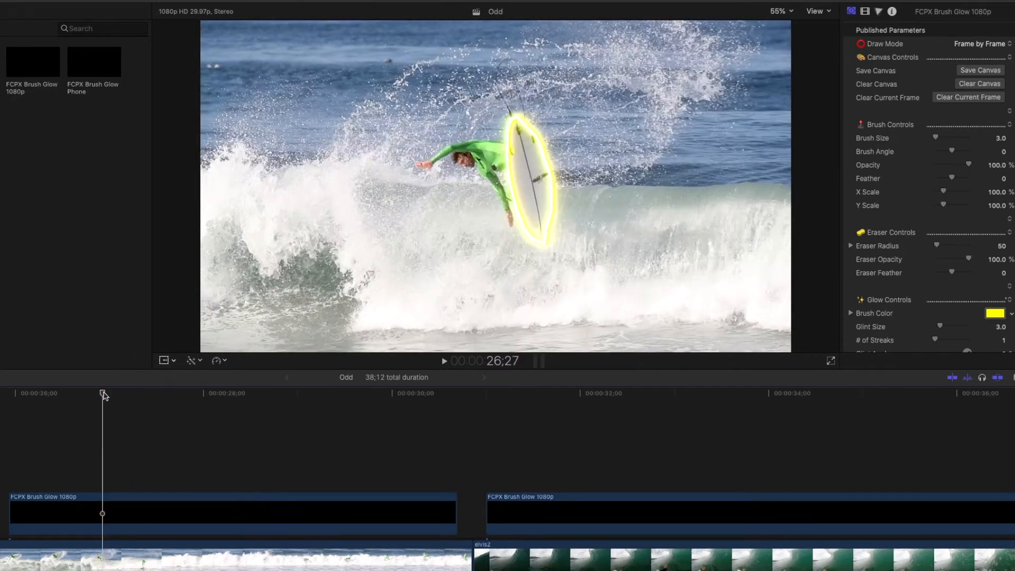
drag(115, 395, 373, 401)
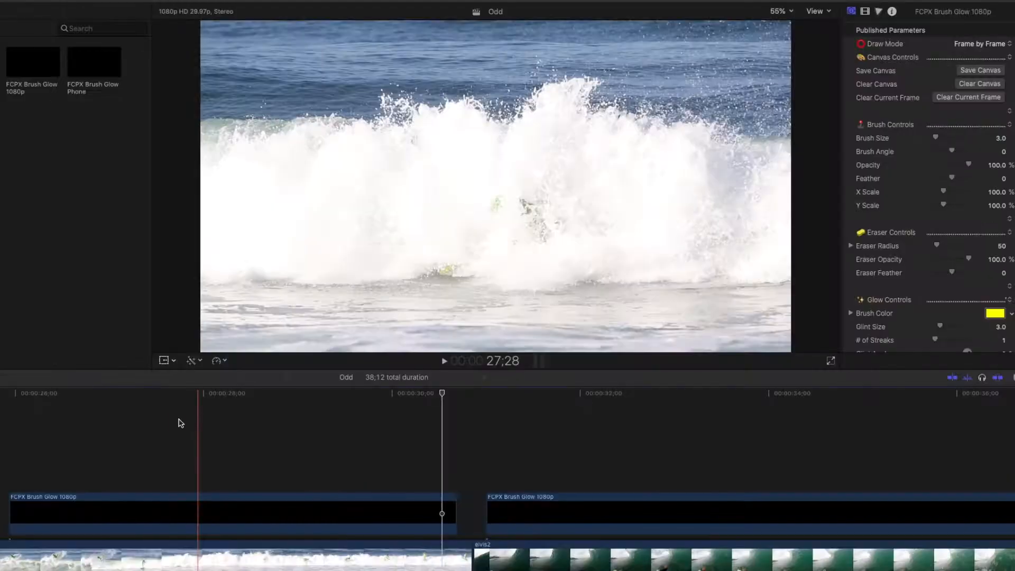
Step: Review the glow drawings on the earlier surf clips, then return the playhead to the project's end at 38;12
scroll(178, 423, left, 10)
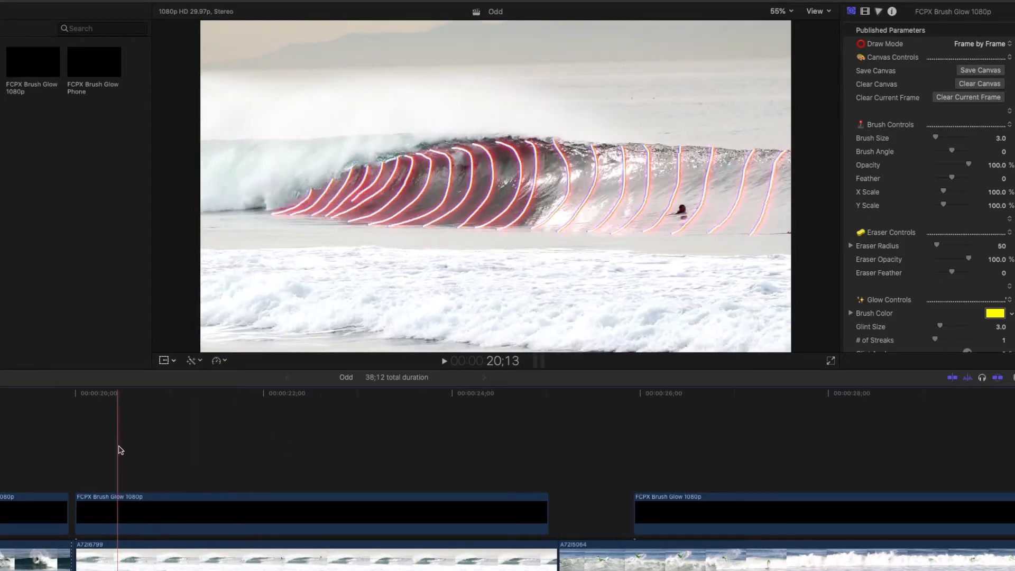
scroll(256, 440, left, 2)
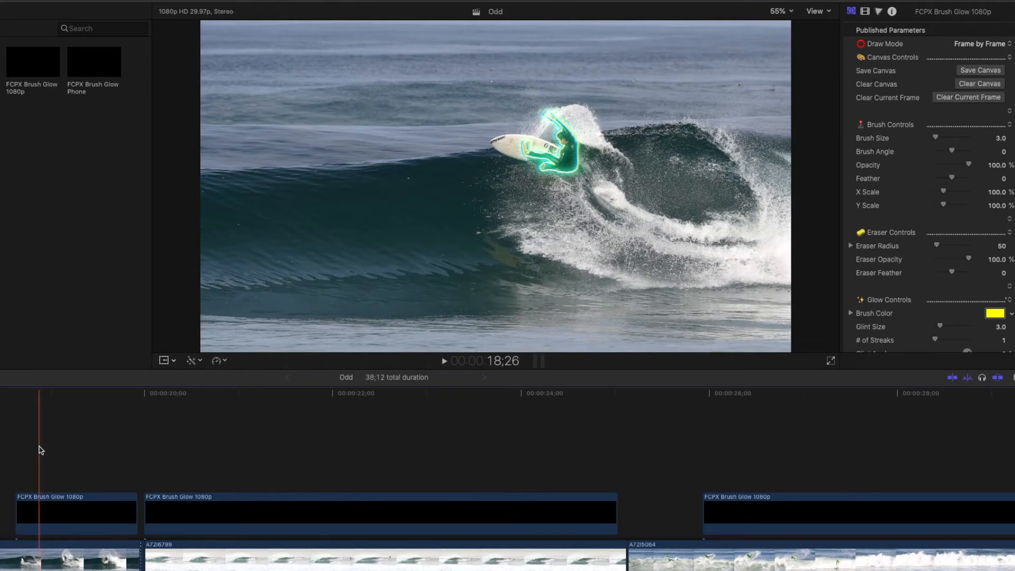
scroll(80, 450, left, 4)
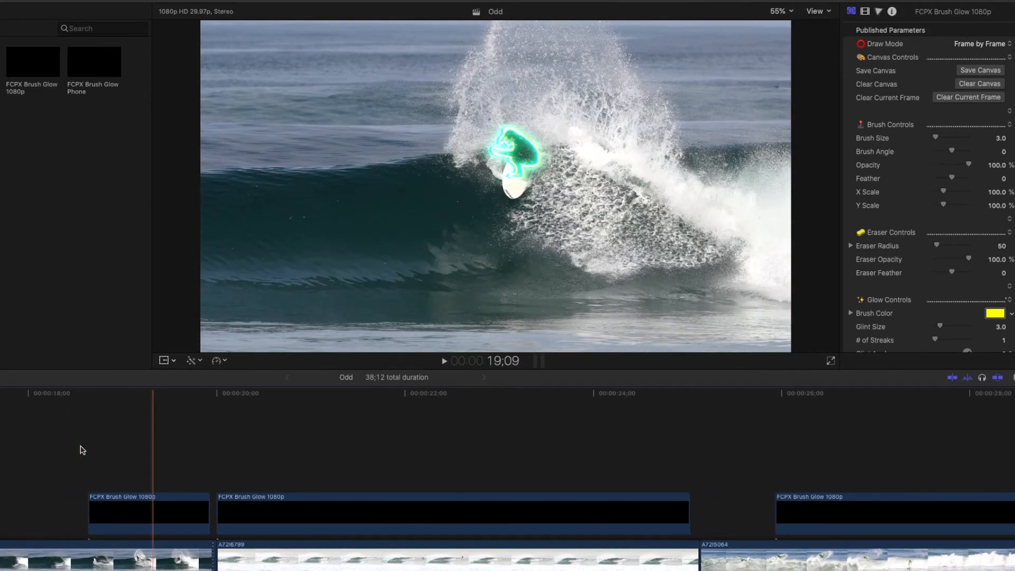
scroll(80, 450, left, 5)
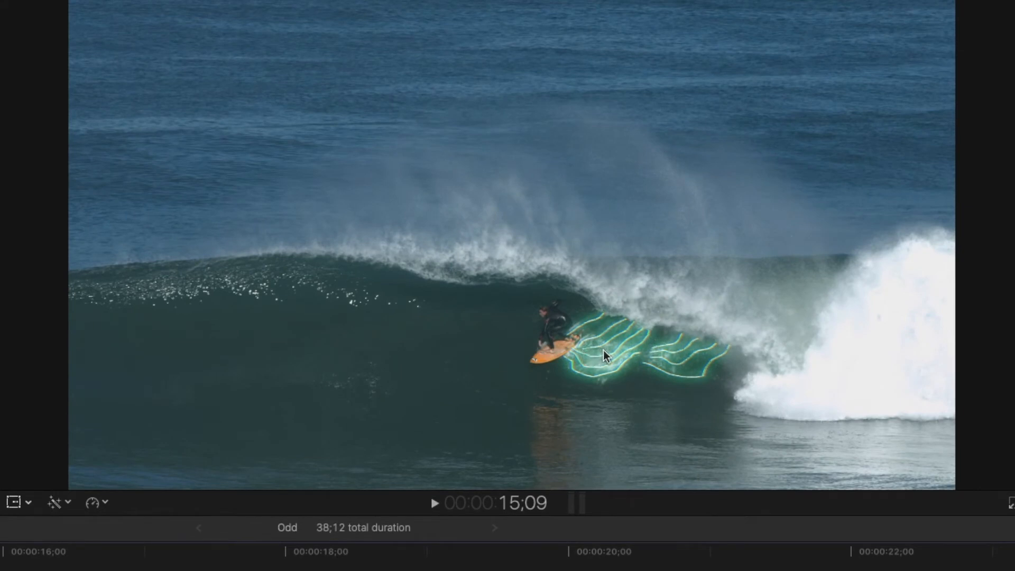
key(Right)
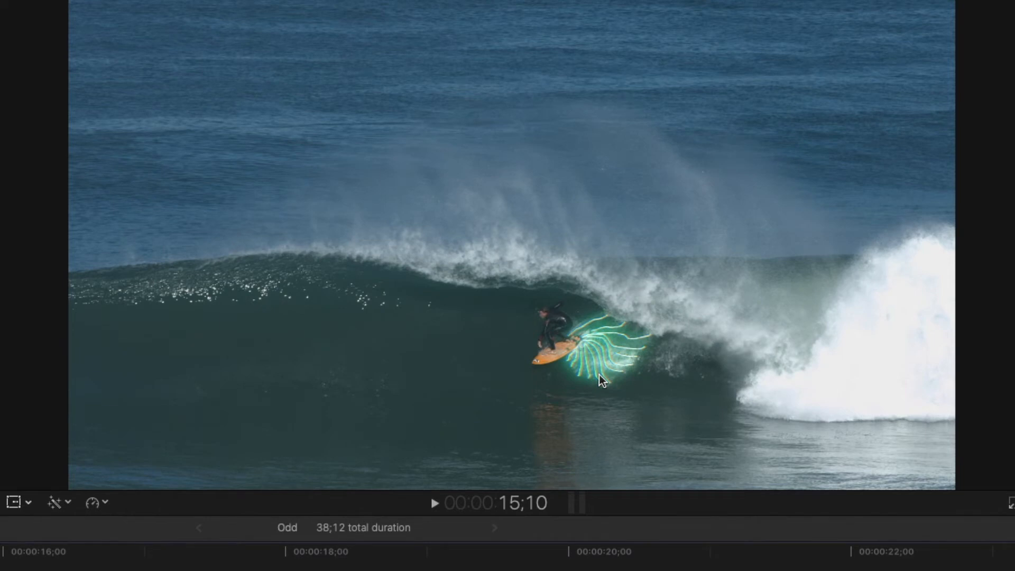
key(Right)
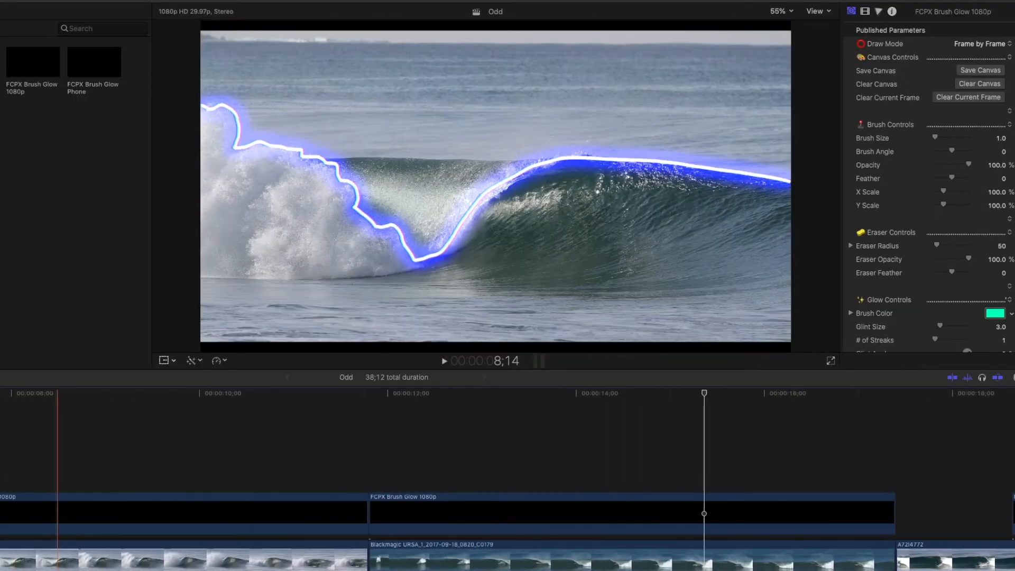
scroll(507, 479, right, 20)
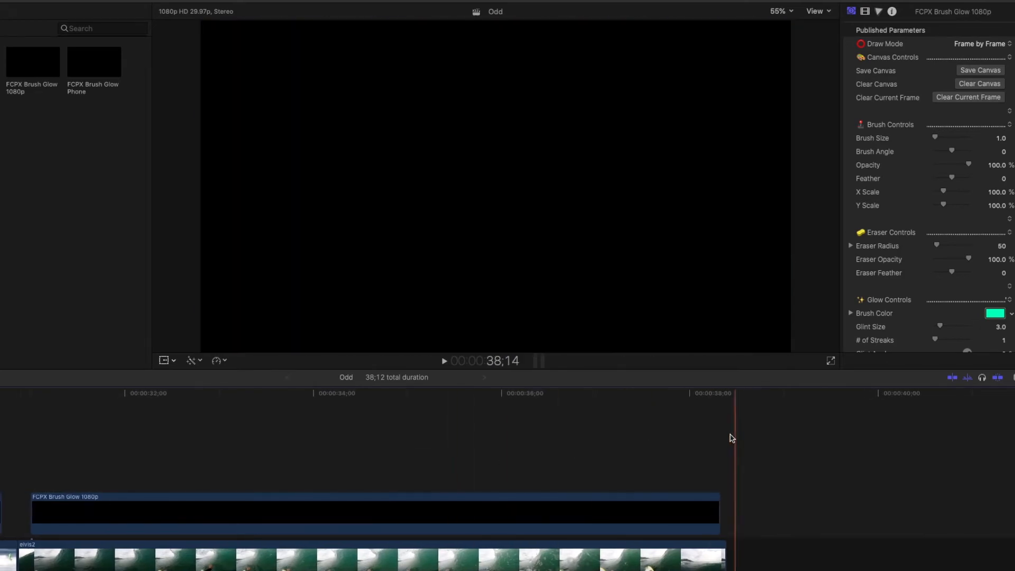
click(730, 436)
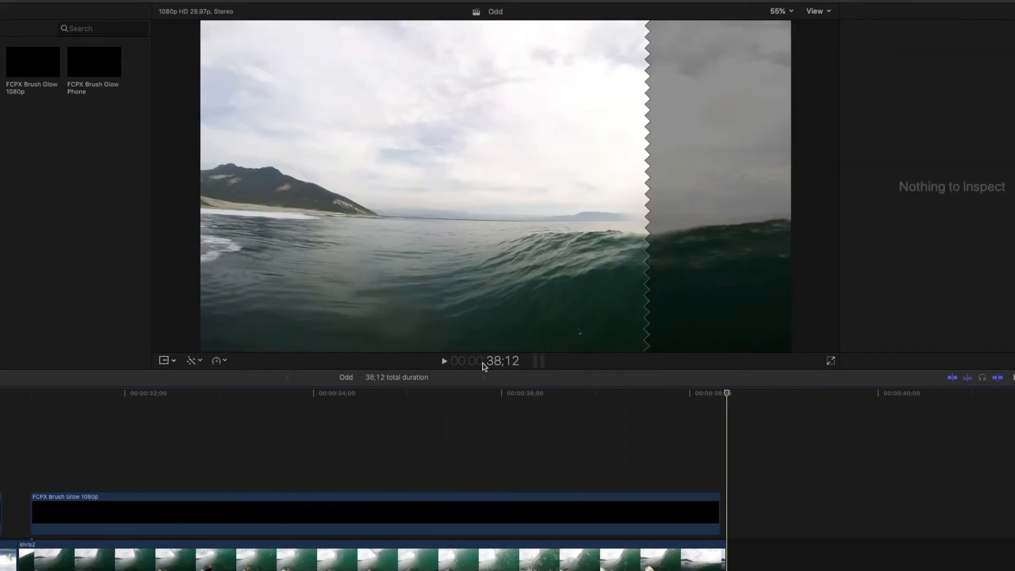